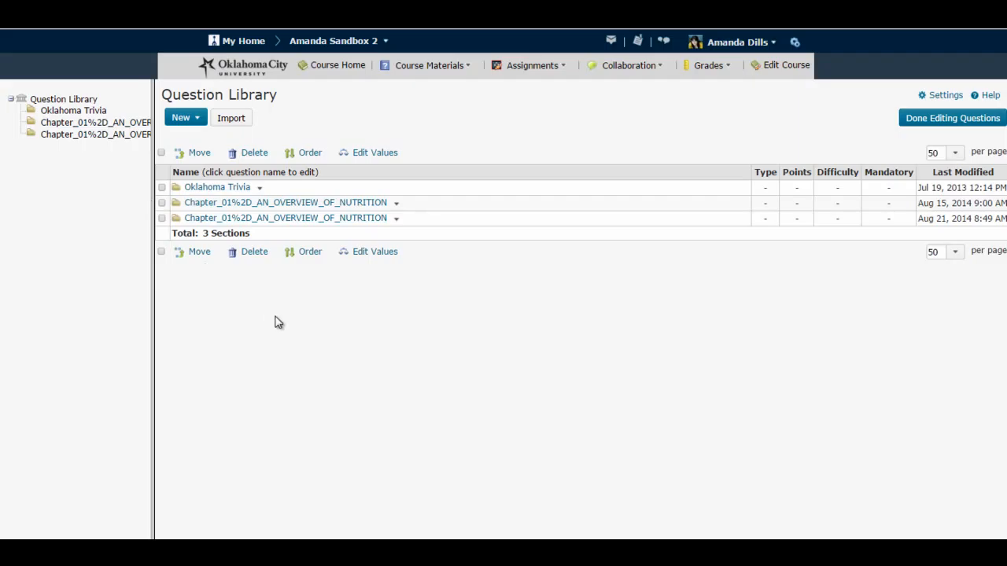
- Create a new section named "Section Sample" in the Question Library and save it
{"action": "left_click", "coordinate": [181, 118]}
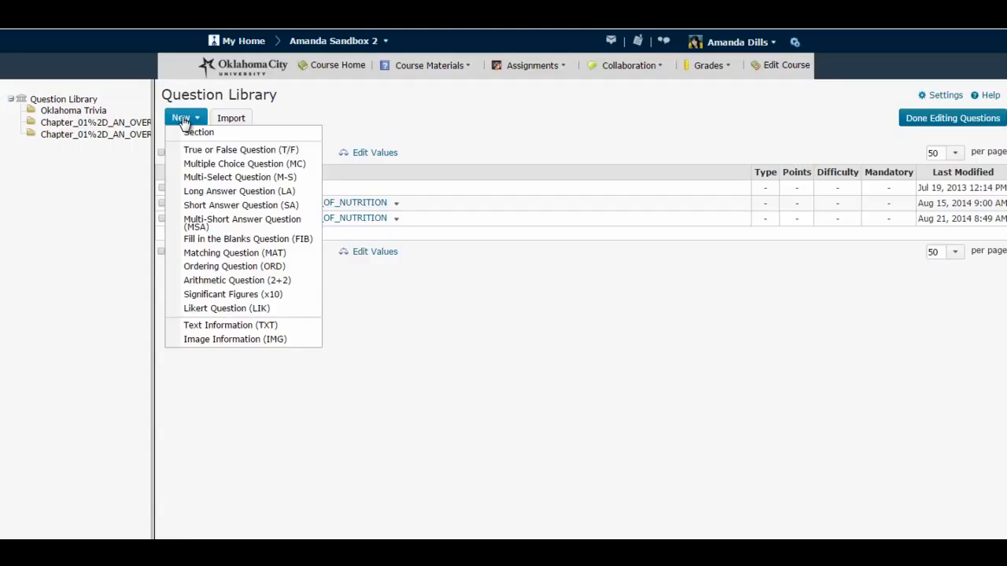
{"action": "left_click", "coordinate": [199, 132]}
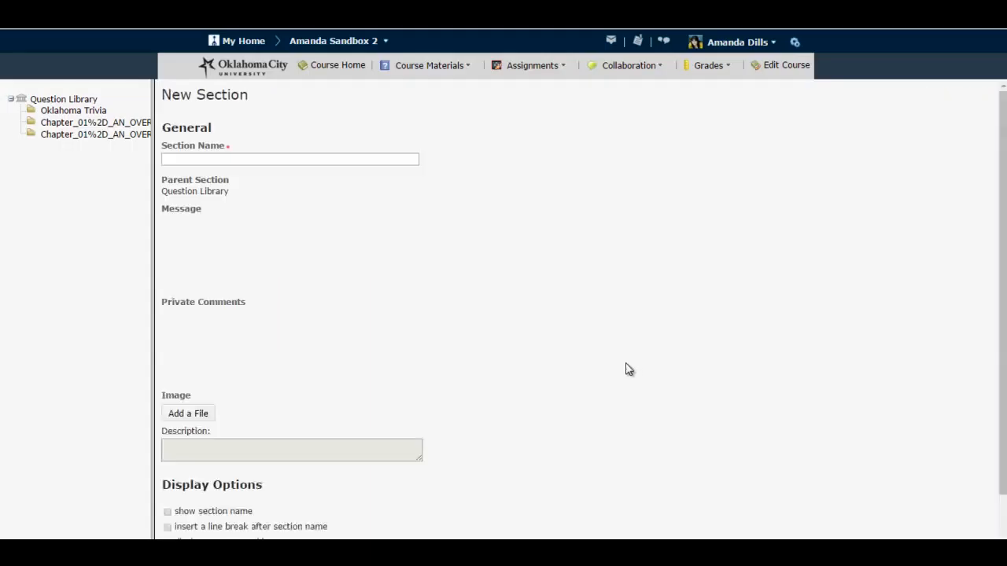
{"action": "left_click", "coordinate": [289, 160]}
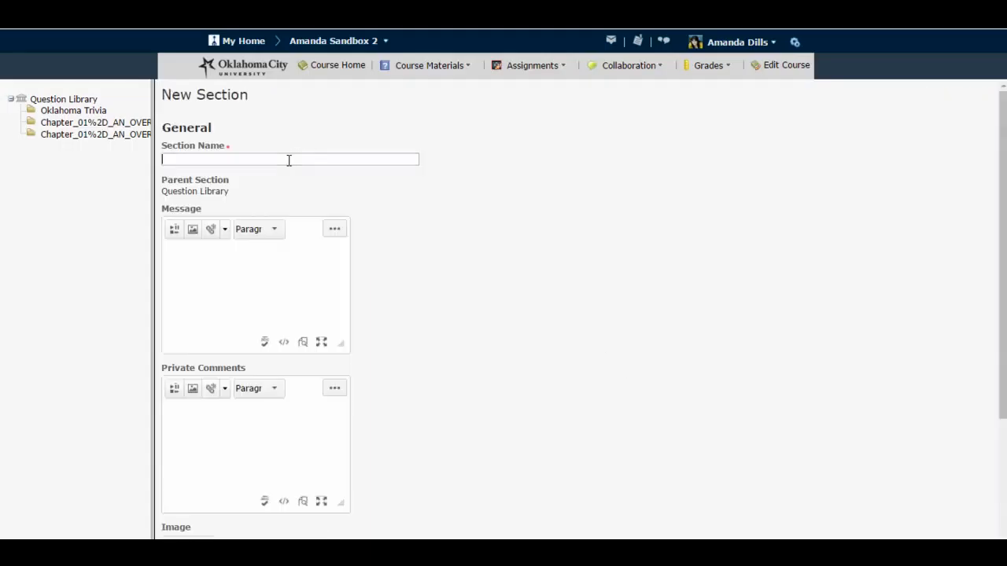
{"action": "type", "text": "Section Sample"}
{"action": "scroll", "coordinate": [470, 212], "scroll_direction": "down", "scroll_amount": 3}
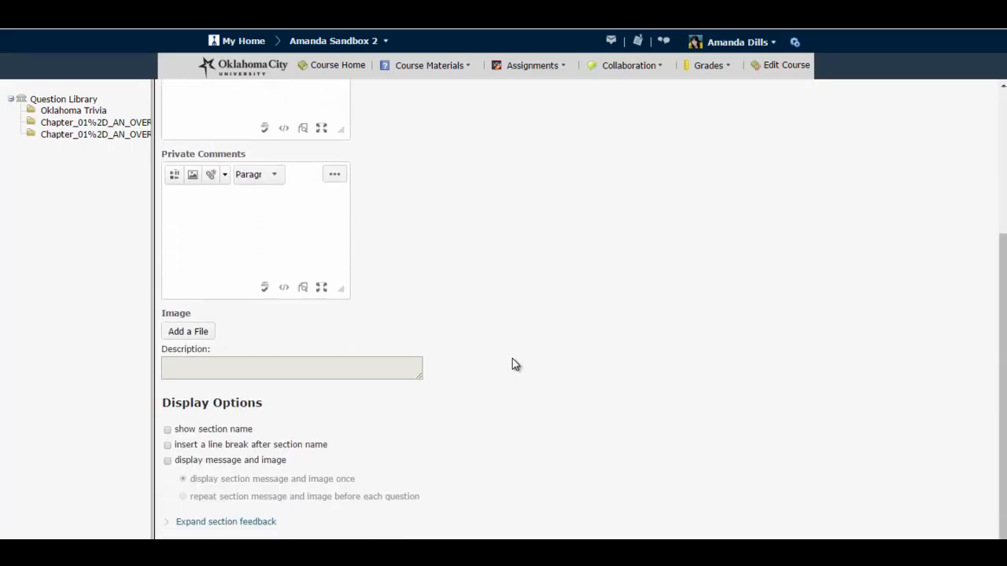
{"action": "scroll", "coordinate": [513, 363], "scroll_direction": "up", "scroll_amount": 3}
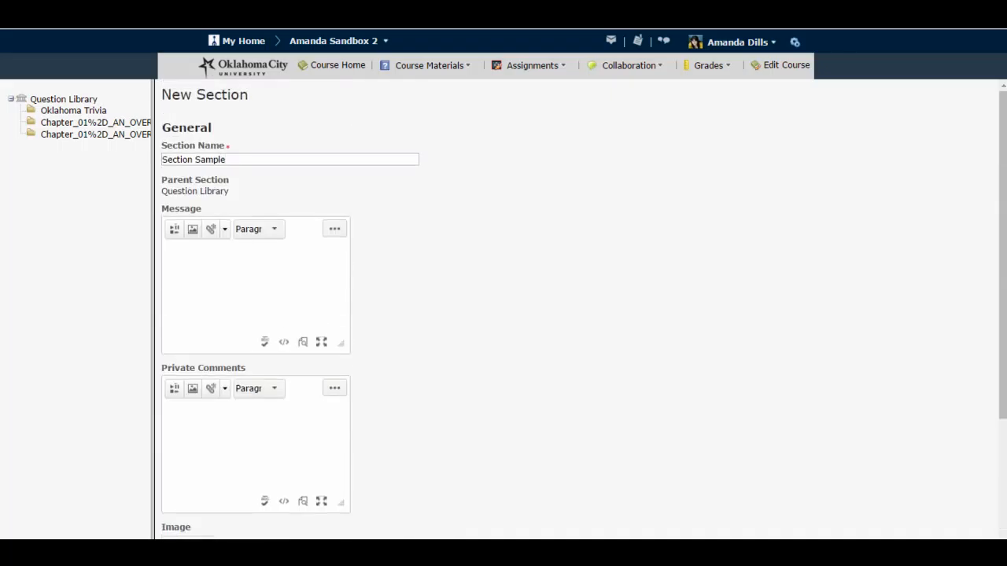
{"action": "key", "text": "Return"}
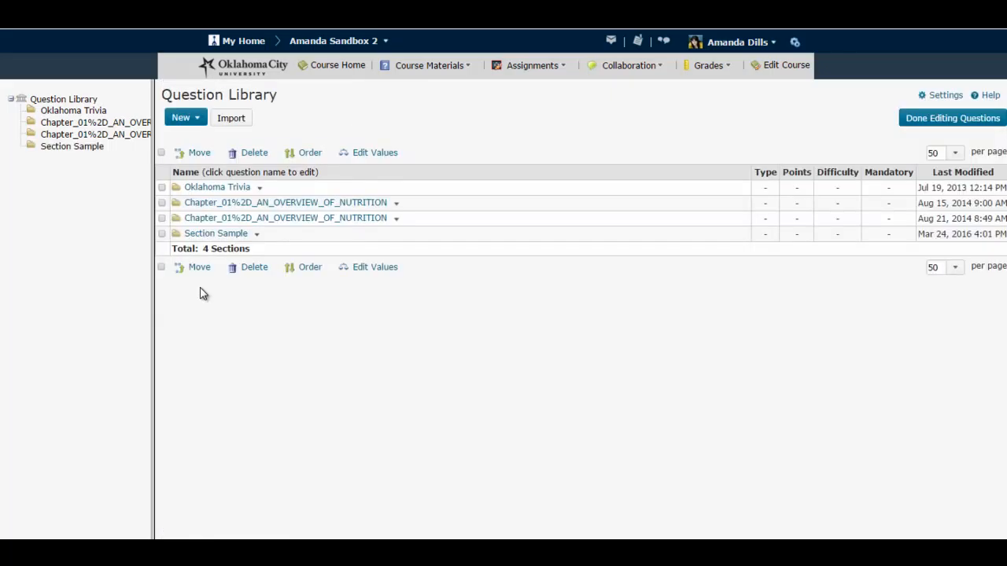
- Import all questions from the Collection Root of the existing CH 01 Quiz collection into the Section Sample section
{"action": "left_click", "coordinate": [204, 235]}
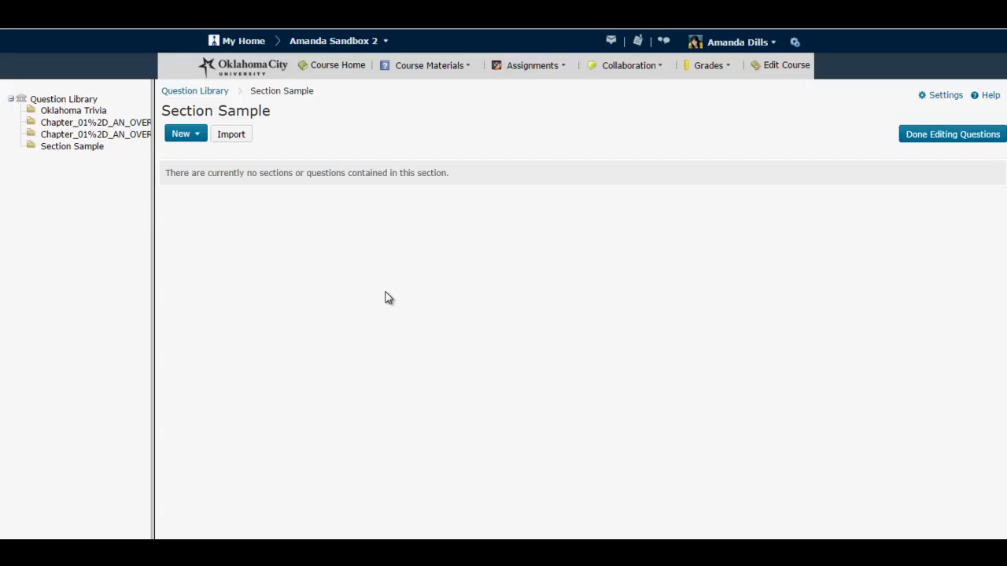
{"action": "left_click", "coordinate": [233, 137]}
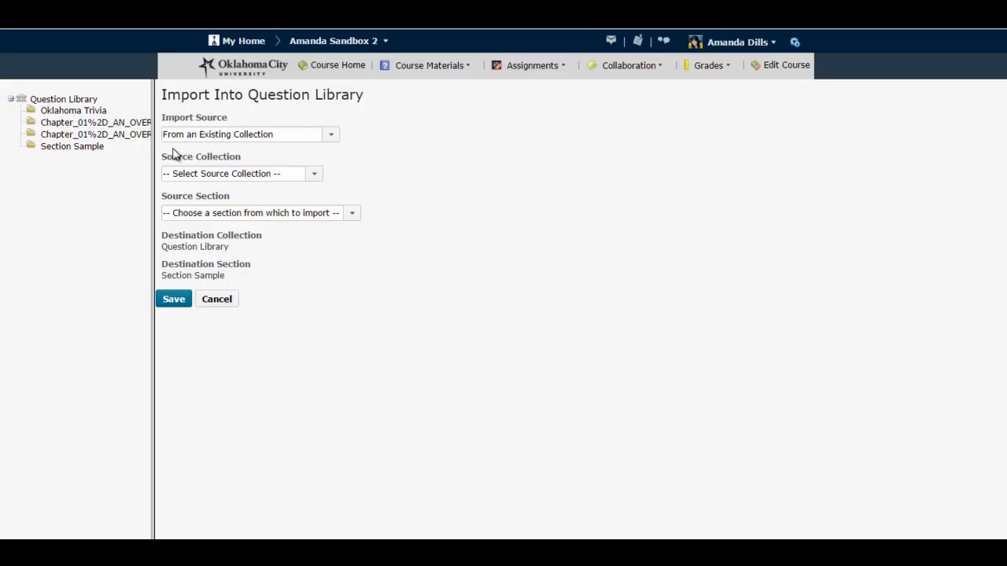
{"action": "left_click", "coordinate": [315, 175]}
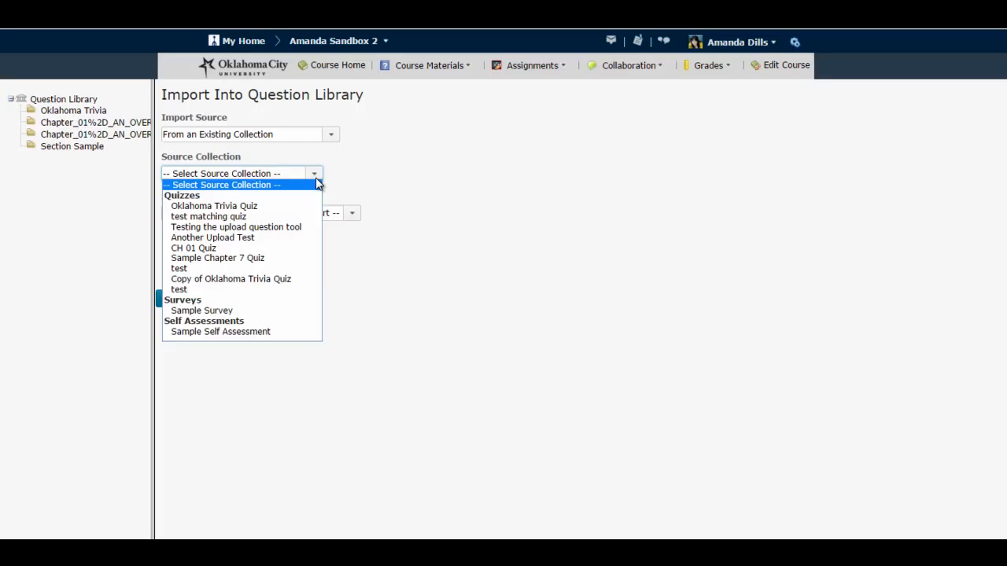
{"action": "left_click", "coordinate": [247, 205]}
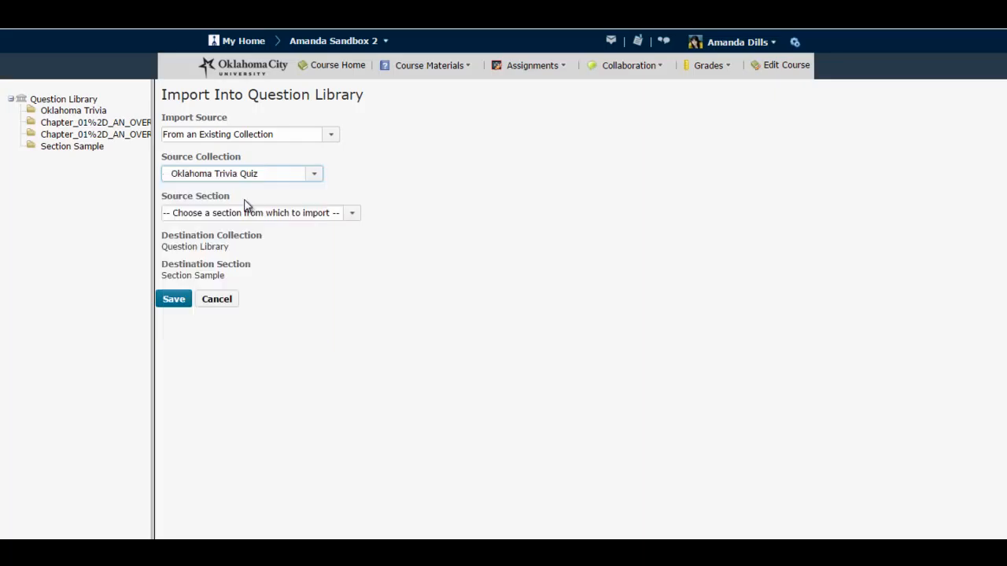
{"action": "left_click", "coordinate": [352, 218]}
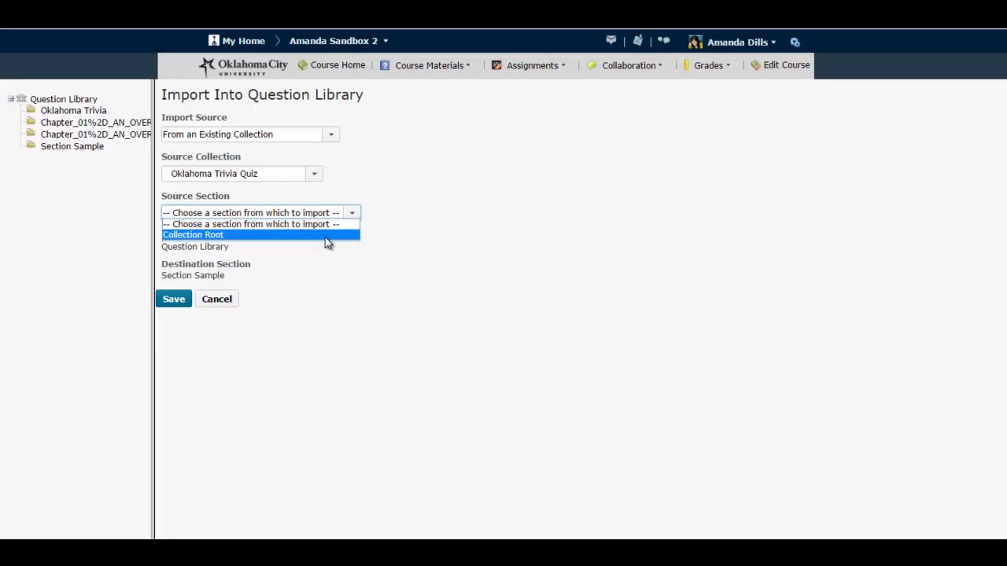
{"action": "left_click", "coordinate": [327, 235]}
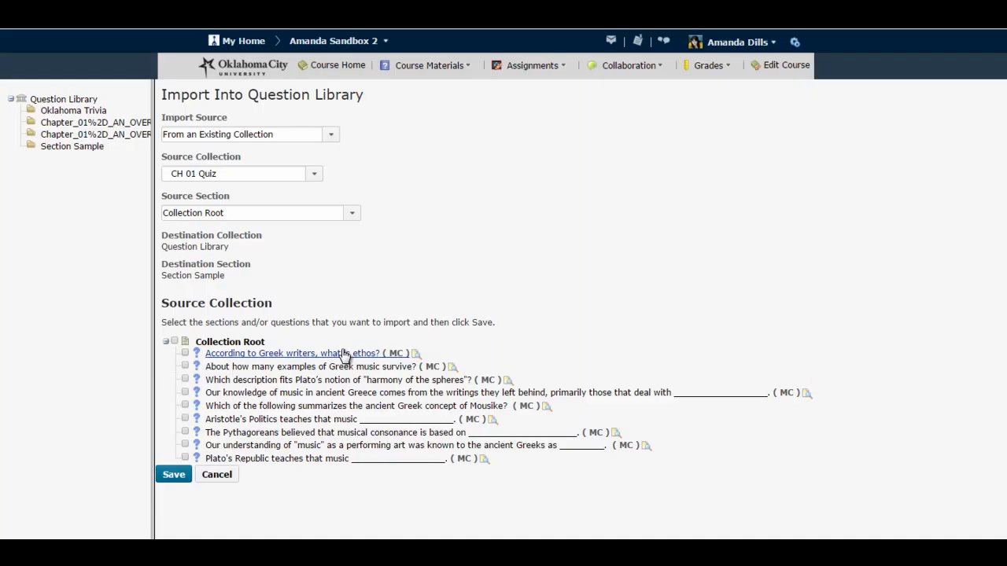
{"action": "left_click", "coordinate": [175, 342]}
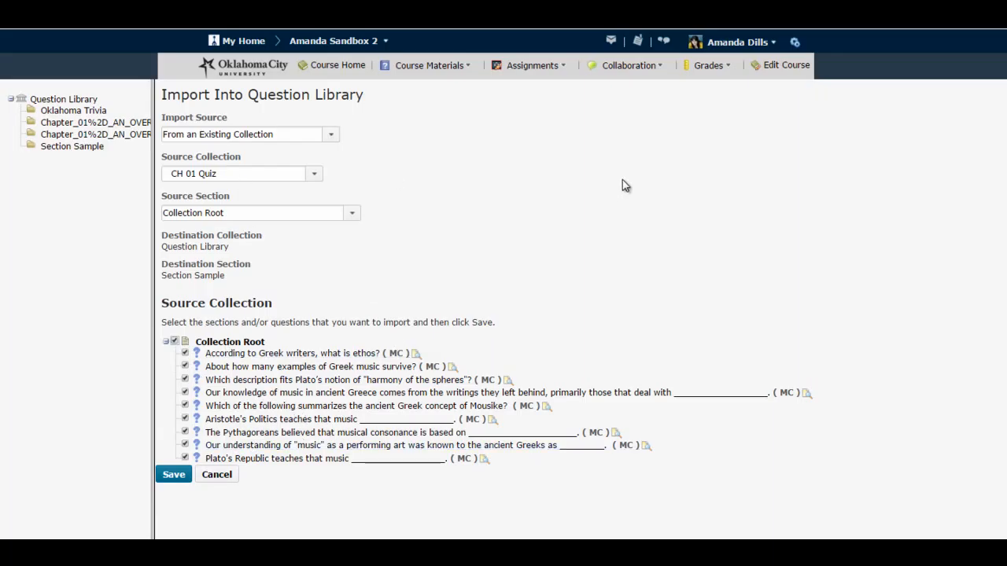
{"action": "left_click", "coordinate": [171, 479]}
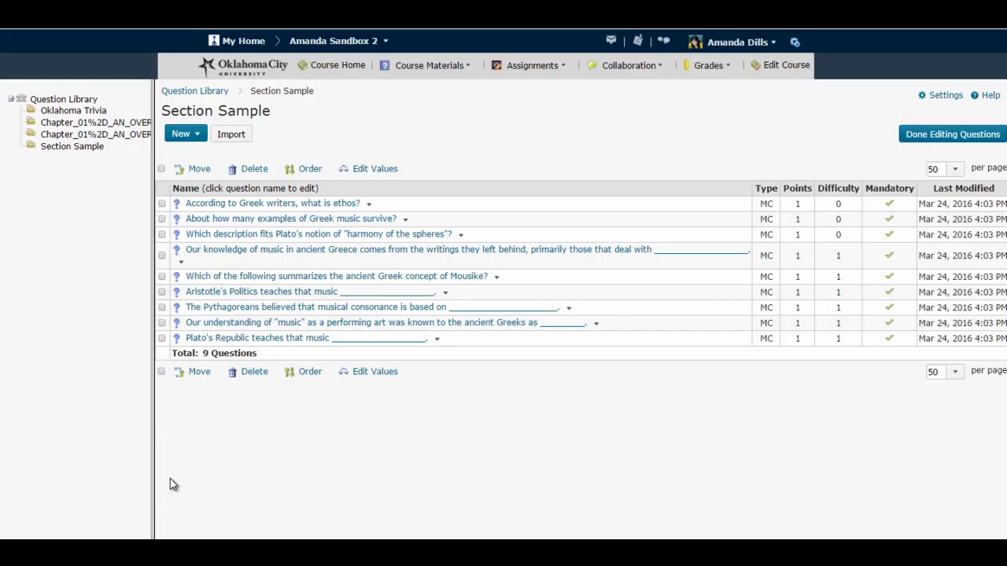
{"action": "left_click", "coordinate": [196, 139]}
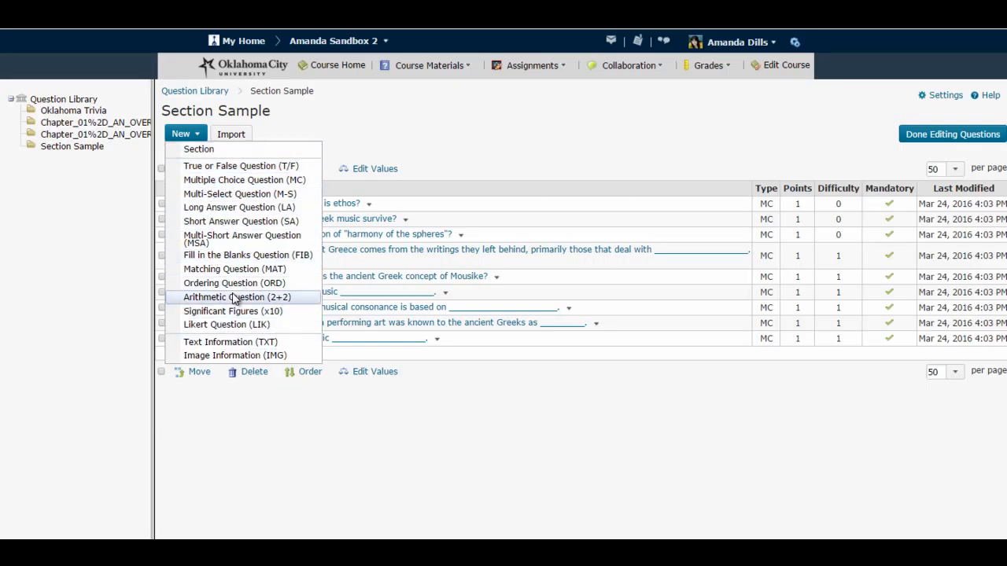
{"action": "left_click", "coordinate": [410, 121]}
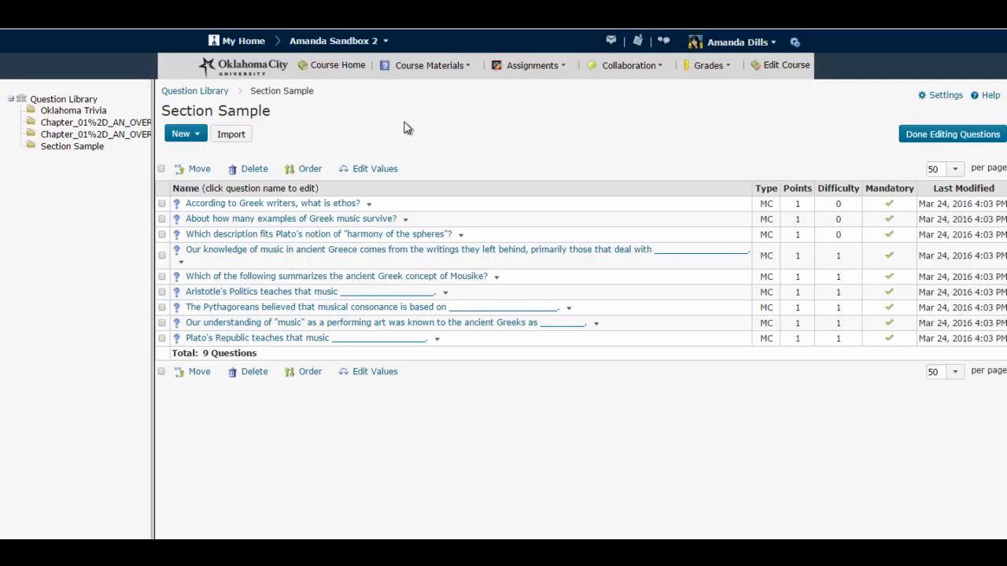
- Finish editing the Question Library and start a new quiz named "Sample Random Quiz"
{"action": "left_click", "coordinate": [195, 91]}
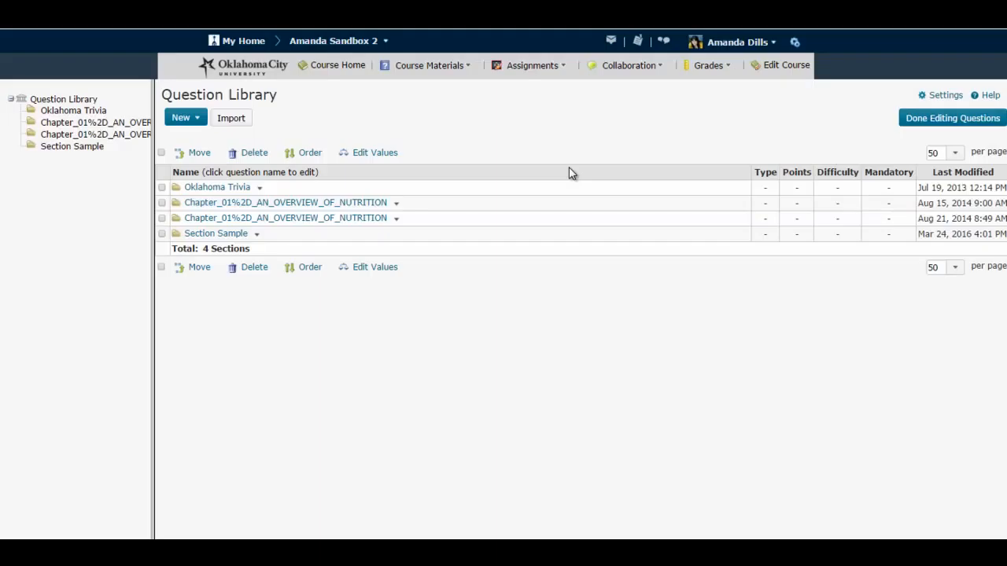
{"action": "left_click", "coordinate": [923, 119]}
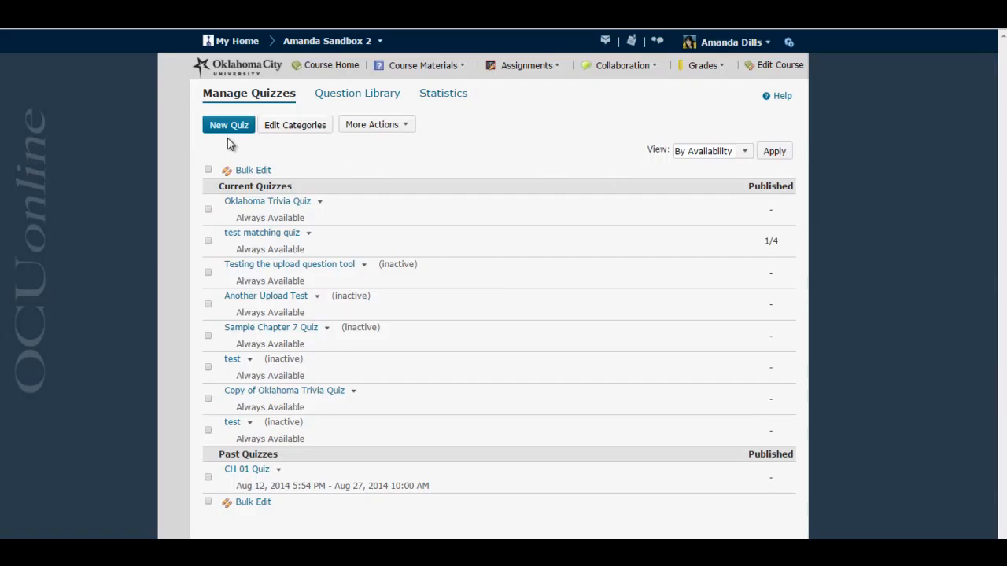
{"action": "left_click", "coordinate": [214, 130]}
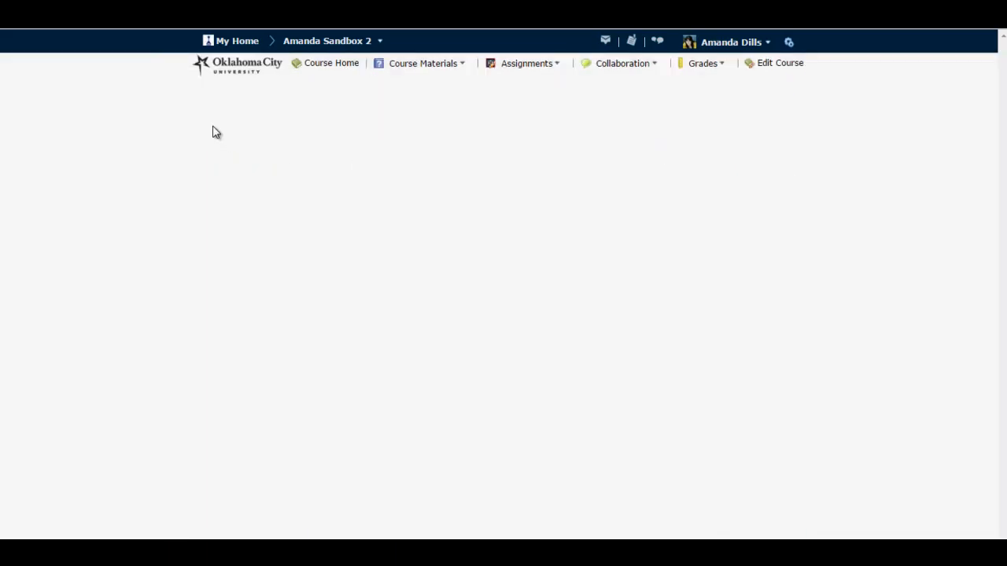
{"action": "left_click", "coordinate": [285, 186]}
{"action": "type", "text": "S"}
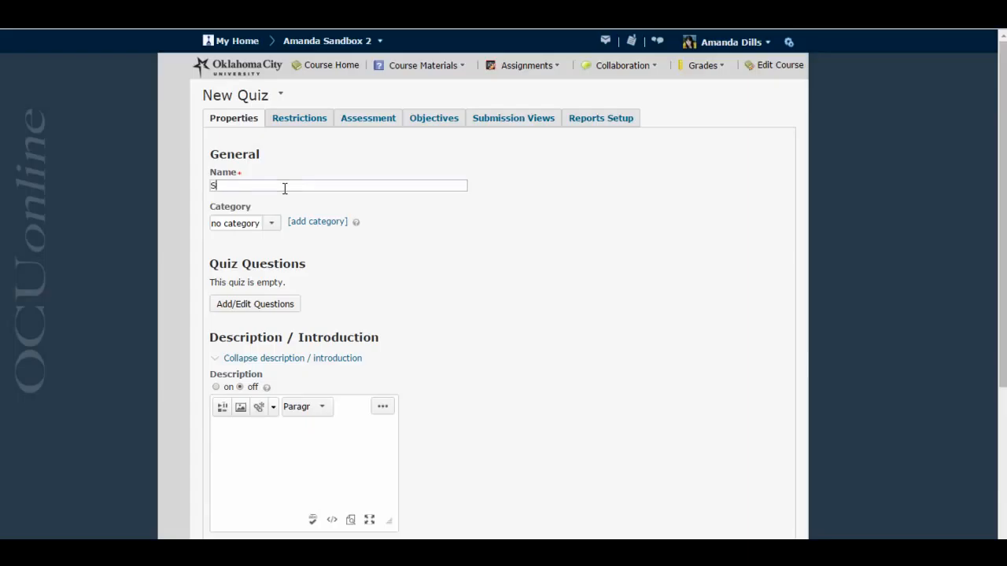
{"action": "type", "text": "ample Random Quiz"}
- Add a random section named "fdsafdsa" to the Sample Random Quiz questions and save it
{"action": "left_click", "coordinate": [253, 305]}
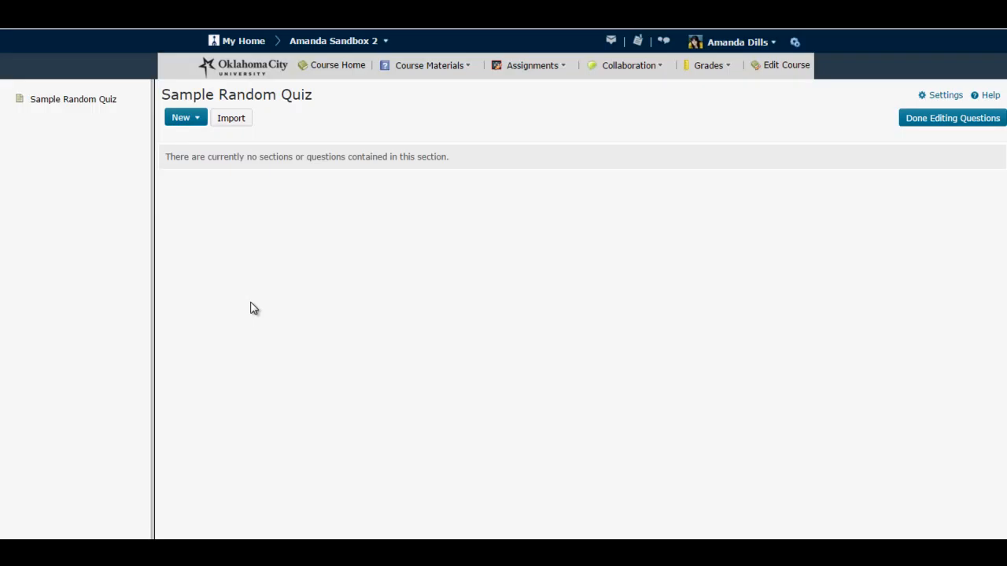
{"action": "left_click", "coordinate": [197, 118]}
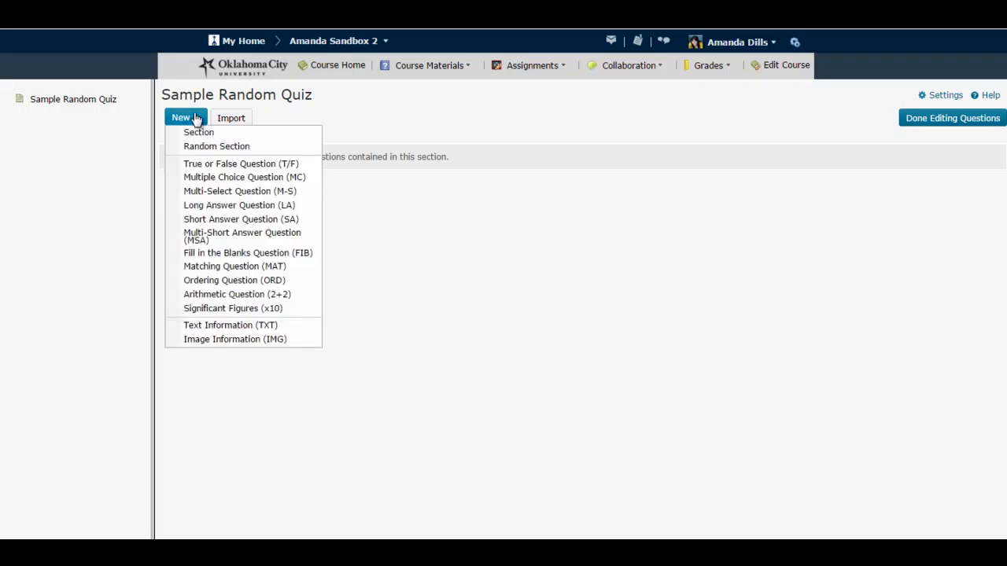
{"action": "left_click", "coordinate": [241, 149]}
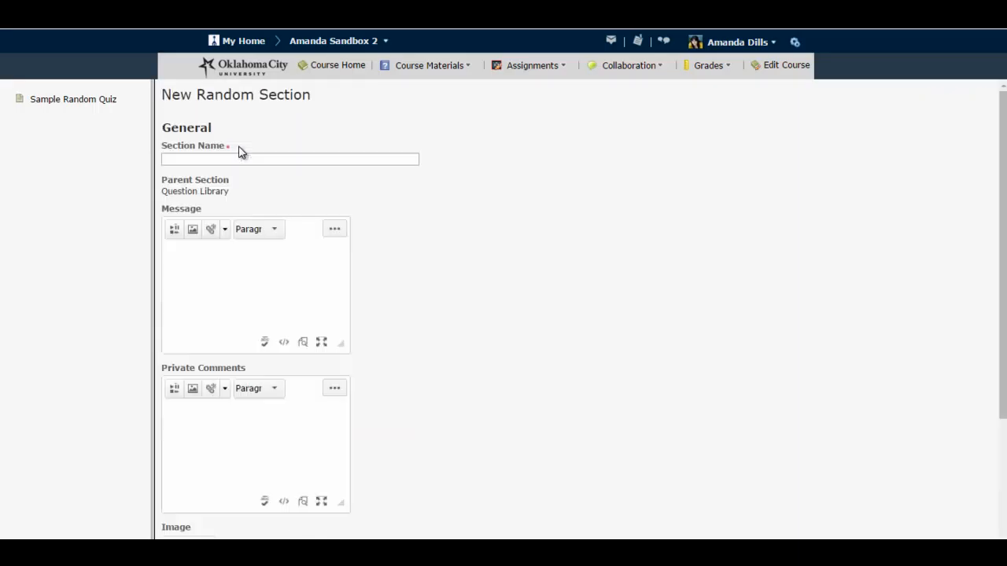
{"action": "left_click", "coordinate": [280, 160]}
{"action": "scroll", "coordinate": [443, 244], "scroll_direction": "down", "scroll_amount": 3}
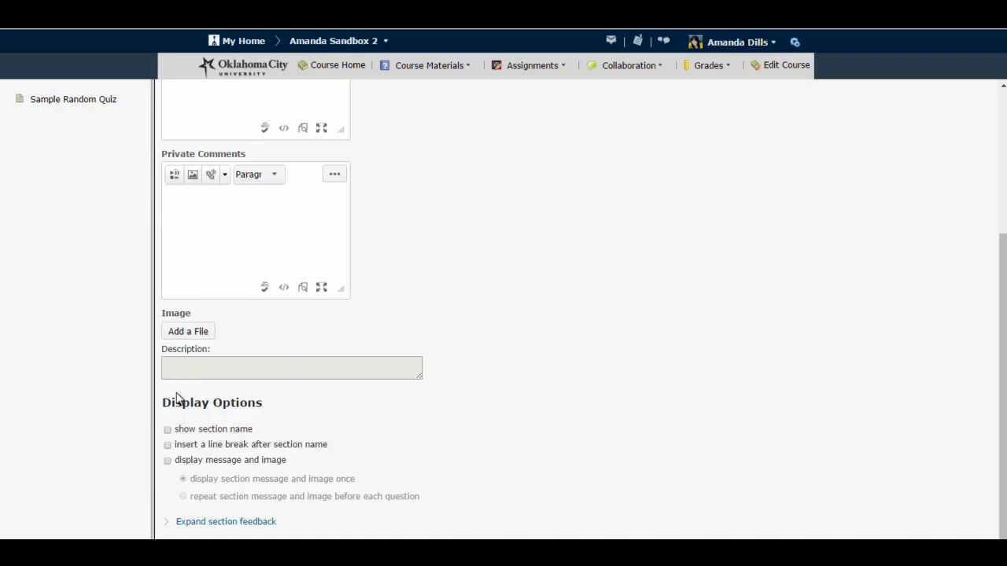
{"action": "scroll", "coordinate": [348, 425], "scroll_direction": "up", "scroll_amount": 3}
{"action": "left_click", "coordinate": [240, 160]}
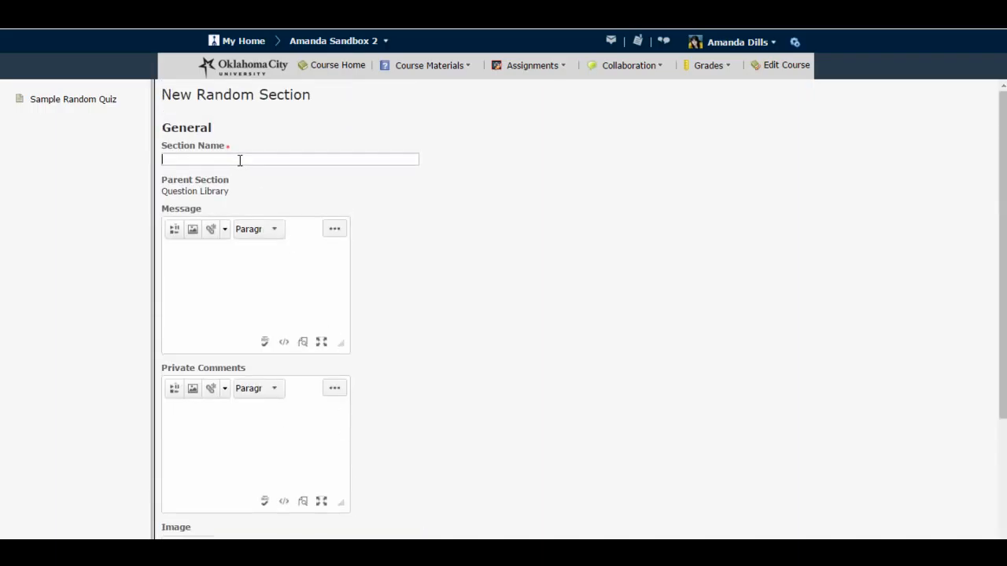
{"action": "type", "text": "fdsafdsa"}
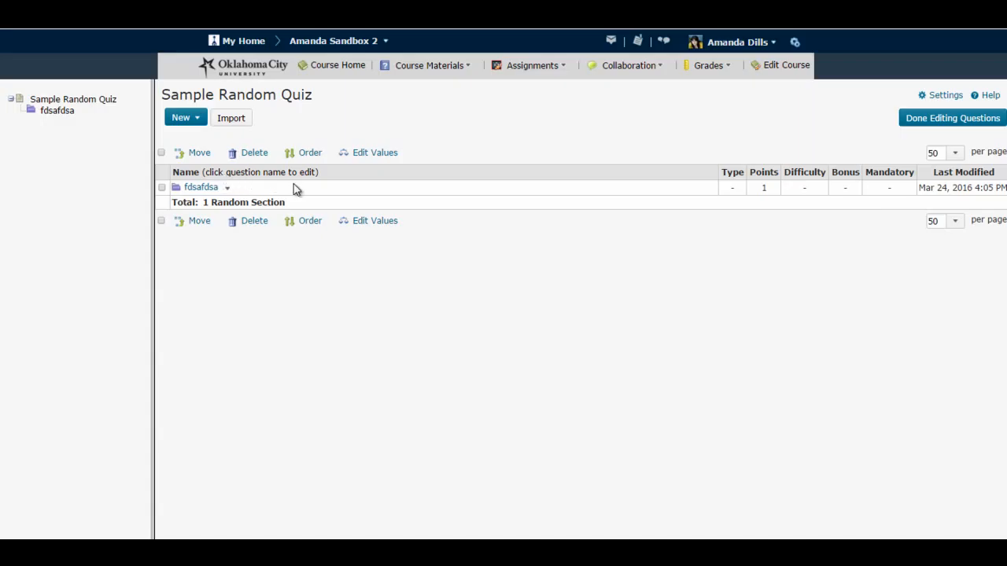
- Import all Section Sample questions from the Question Library into the fdsafdsa random section
{"action": "left_click", "coordinate": [206, 189]}
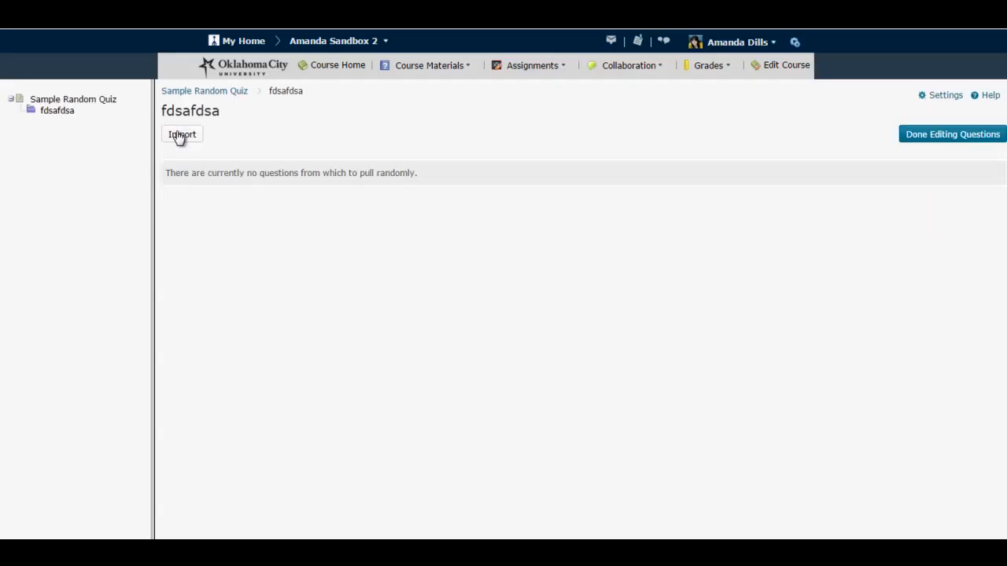
{"action": "left_click", "coordinate": [180, 134]}
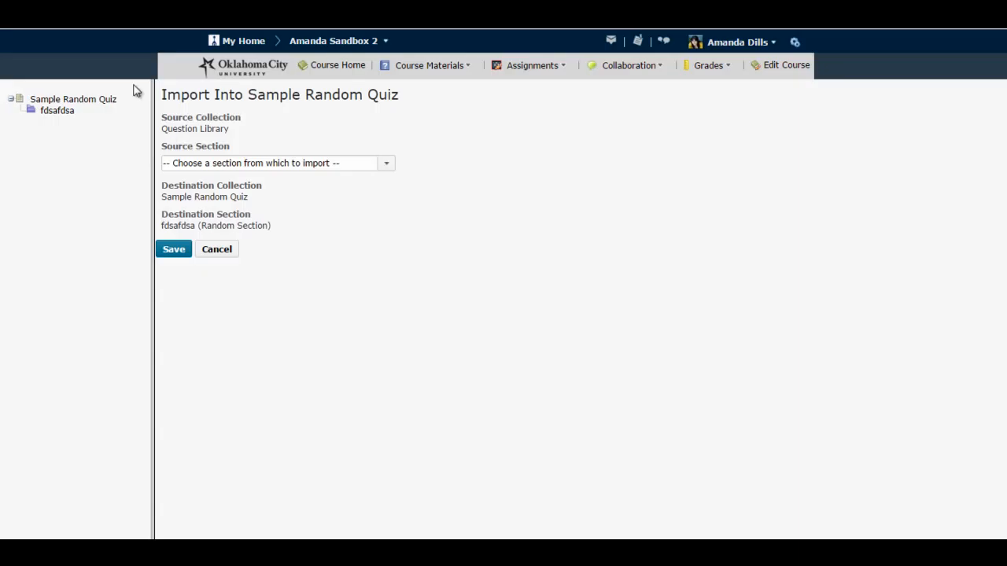
{"action": "left_click", "coordinate": [390, 168]}
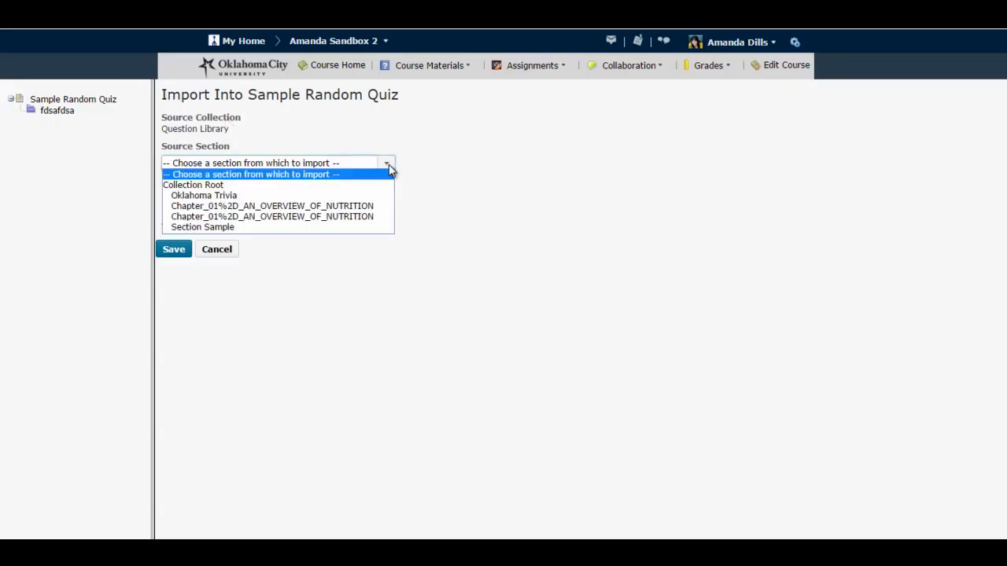
{"action": "left_click", "coordinate": [234, 227]}
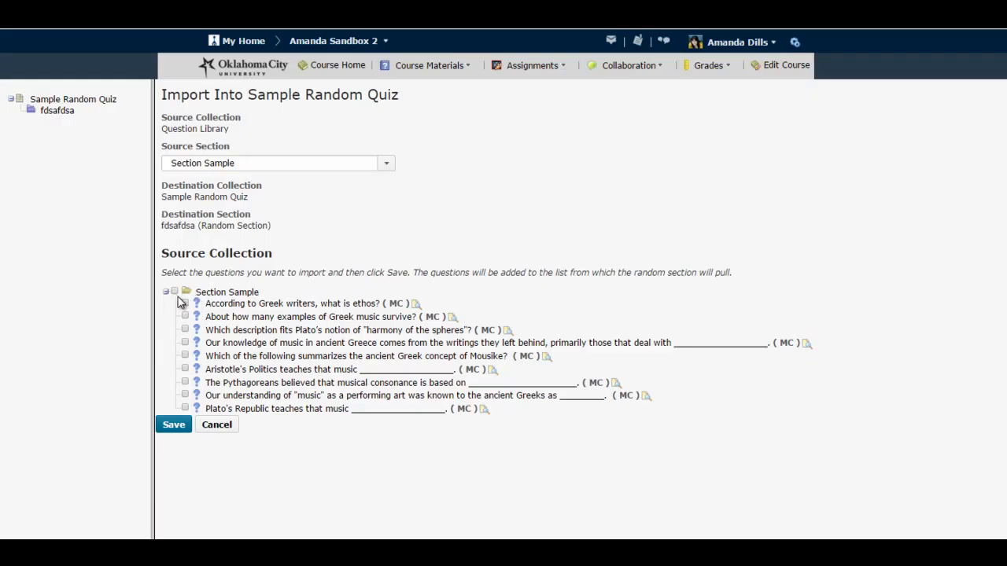
{"action": "left_click", "coordinate": [176, 292]}
{"action": "left_click", "coordinate": [172, 428]}
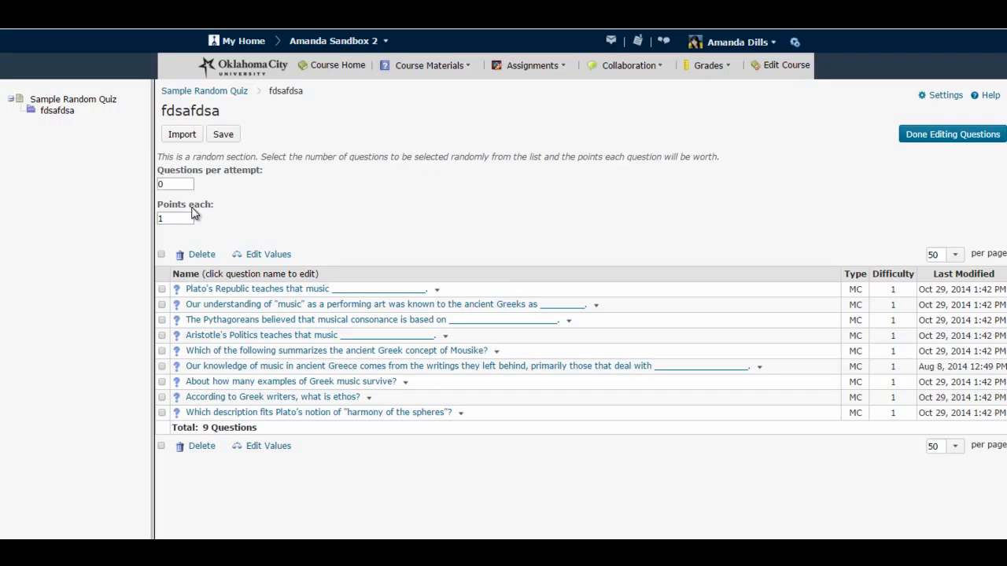
- Set the random section to 8 questions per attempt and finish editing the quiz questions
{"action": "left_click_drag", "start_coordinate": [175, 184], "coordinate": [158, 183]}
{"action": "type", "text": "8"}
{"action": "left_click", "coordinate": [931, 138]}
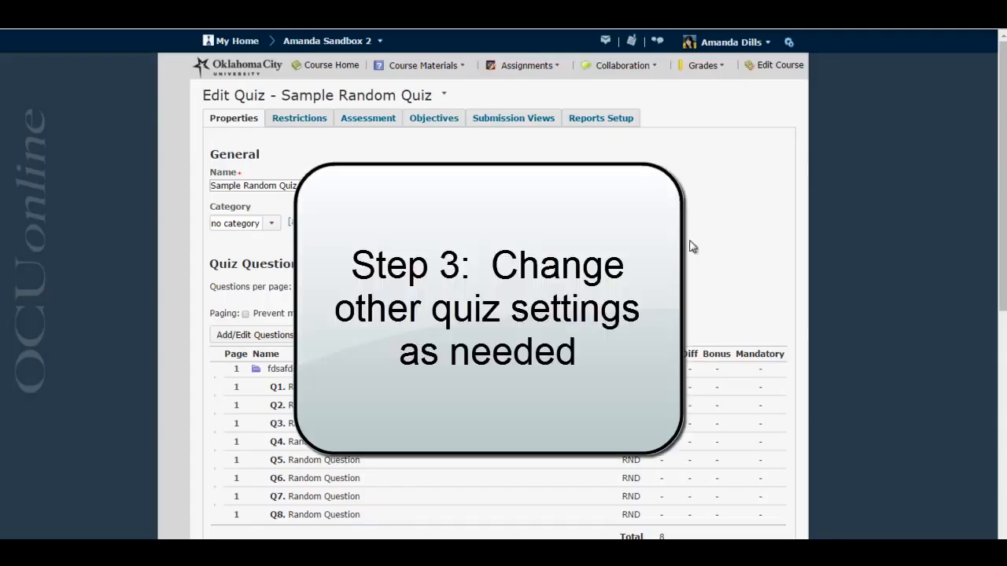
- Review the quiz's restrictions and assessment settings, and save and close the quiz
{"action": "left_click", "coordinate": [283, 122]}
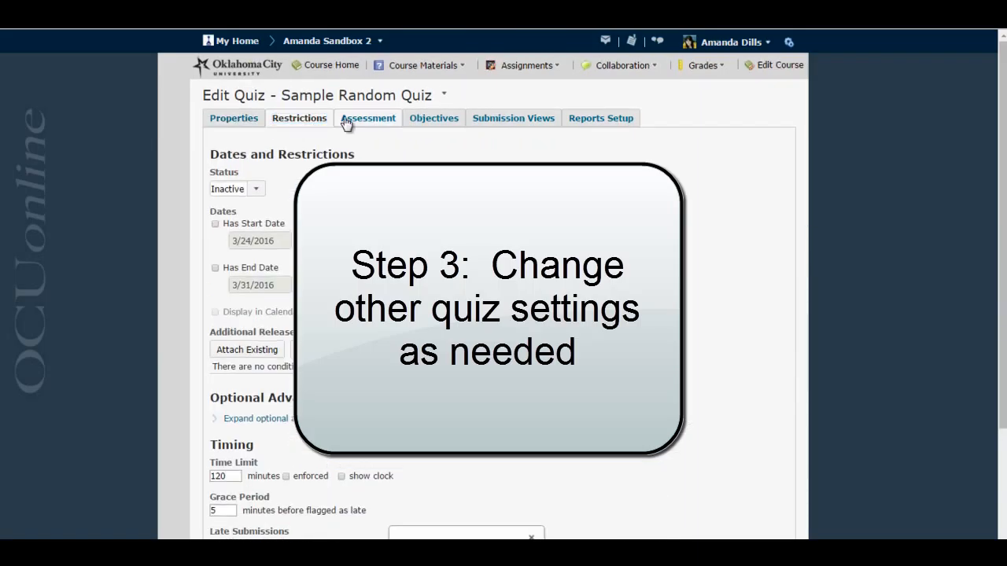
{"action": "left_click", "coordinate": [346, 122]}
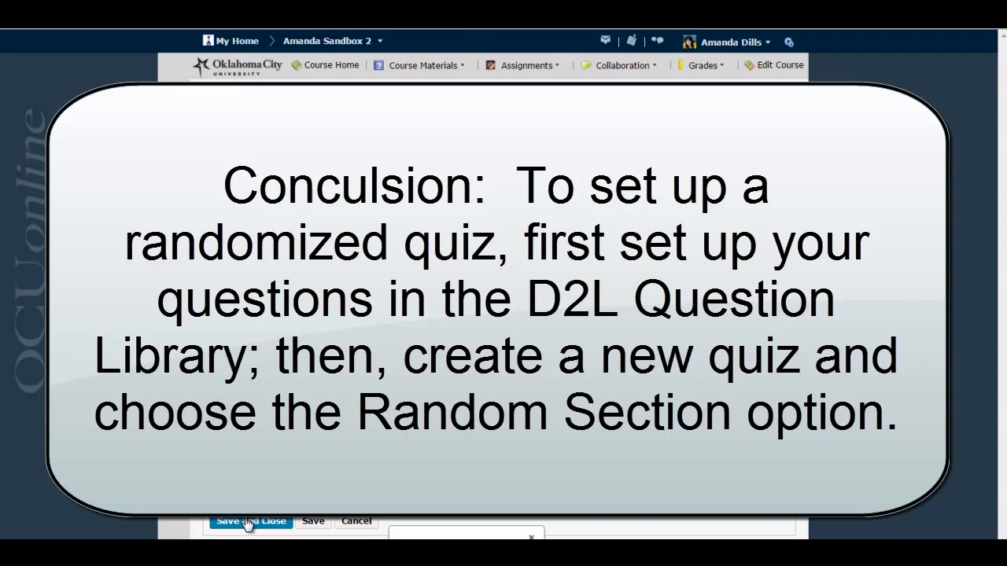
{"action": "left_click", "coordinate": [248, 522]}
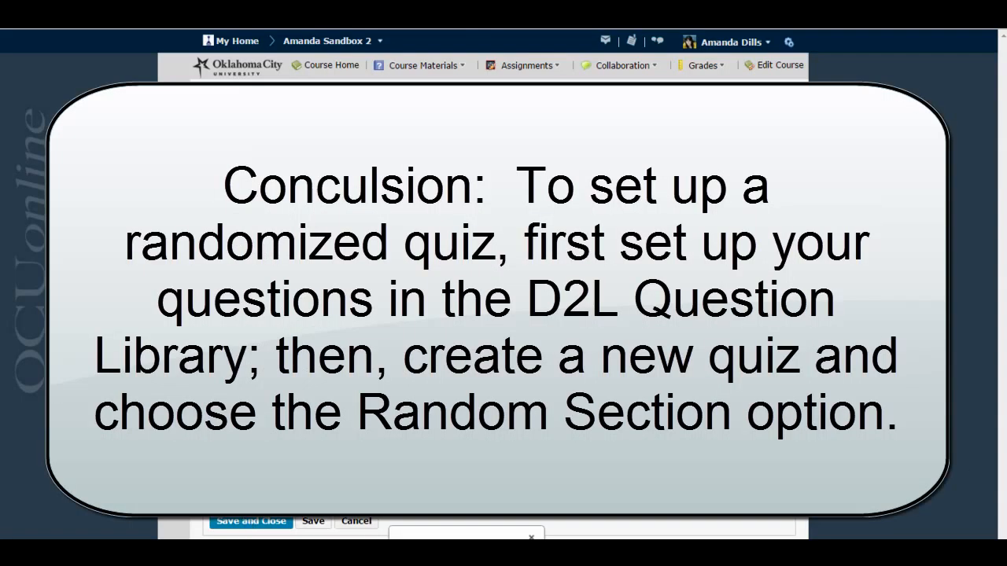